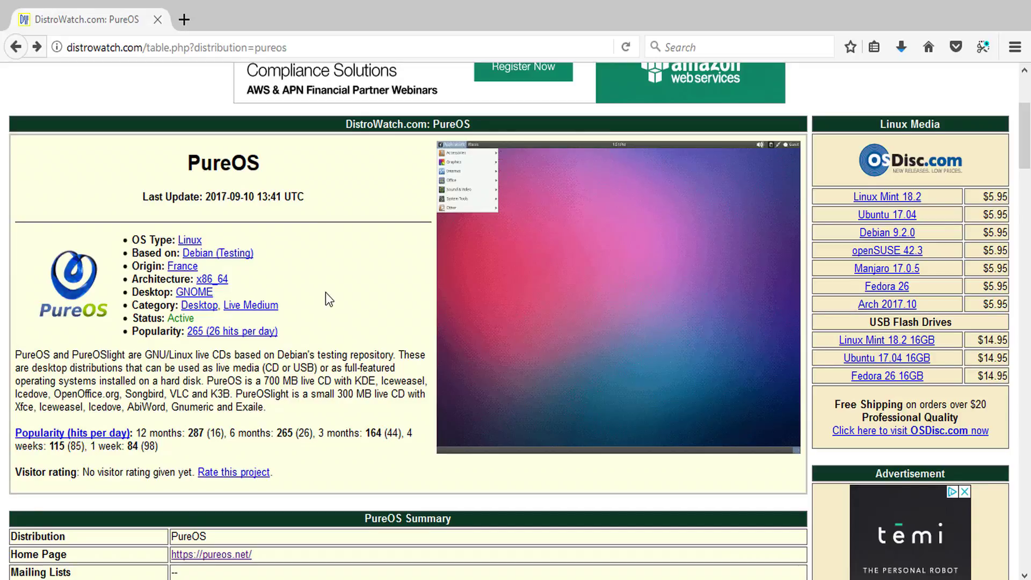
Scroll down through the PureOS review page.
{"action": "scroll", "coordinate": [325, 292], "scroll_direction": "down", "scroll_amount": 3}
{"action": "scroll", "coordinate": [326, 292], "scroll_direction": "down", "scroll_amount": 5}
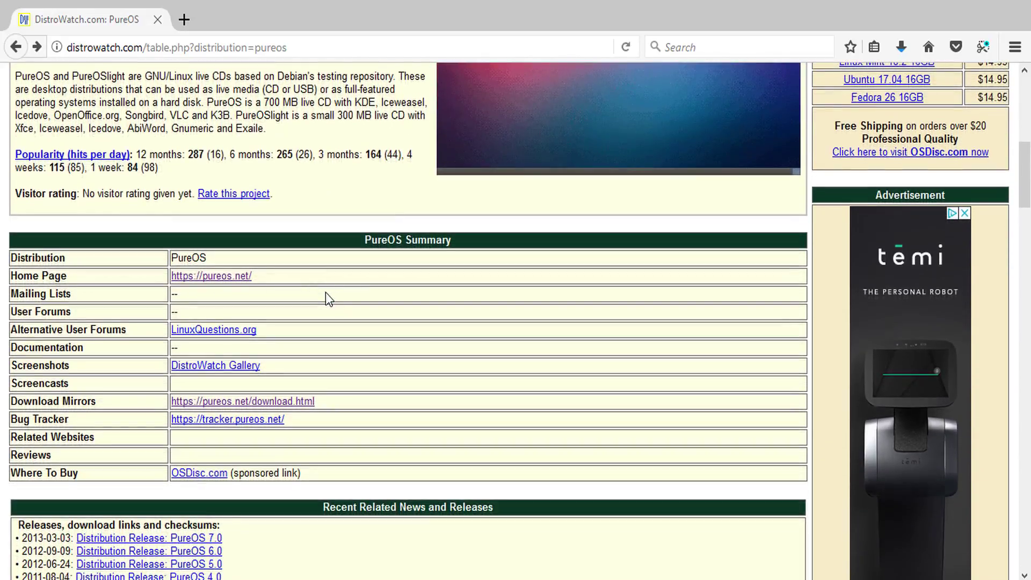
{"action": "scroll", "coordinate": [266, 275], "scroll_direction": "down", "scroll_amount": 7}
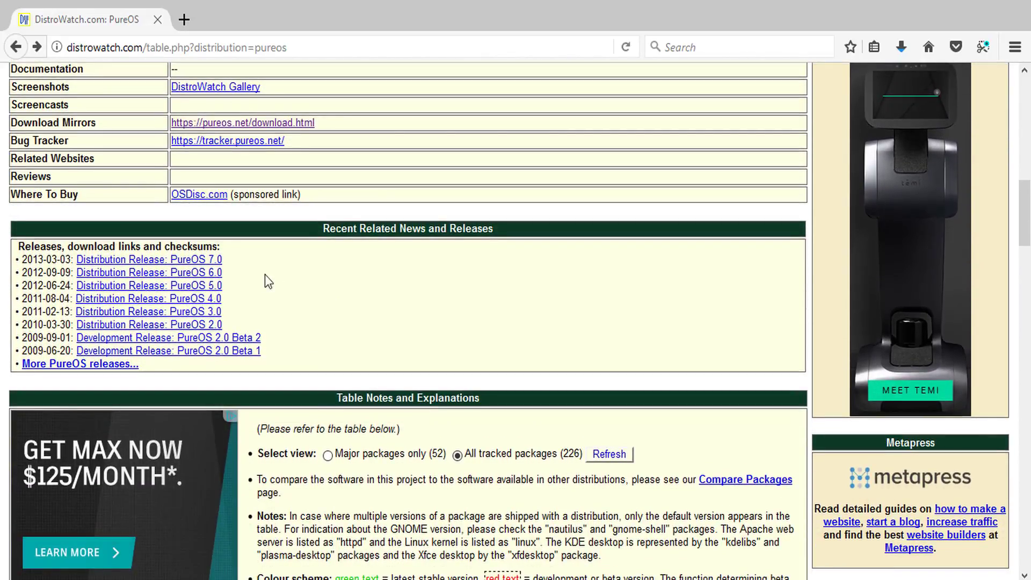
{"action": "scroll", "coordinate": [226, 277], "scroll_direction": "down", "scroll_amount": 2}
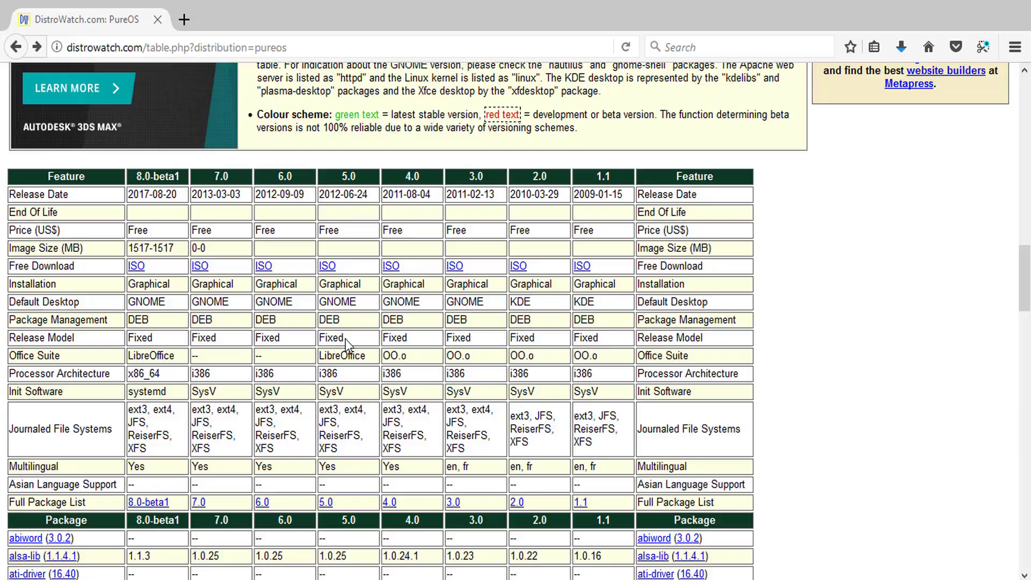
{"action": "scroll", "coordinate": [344, 349], "scroll_direction": "down", "scroll_amount": 3}
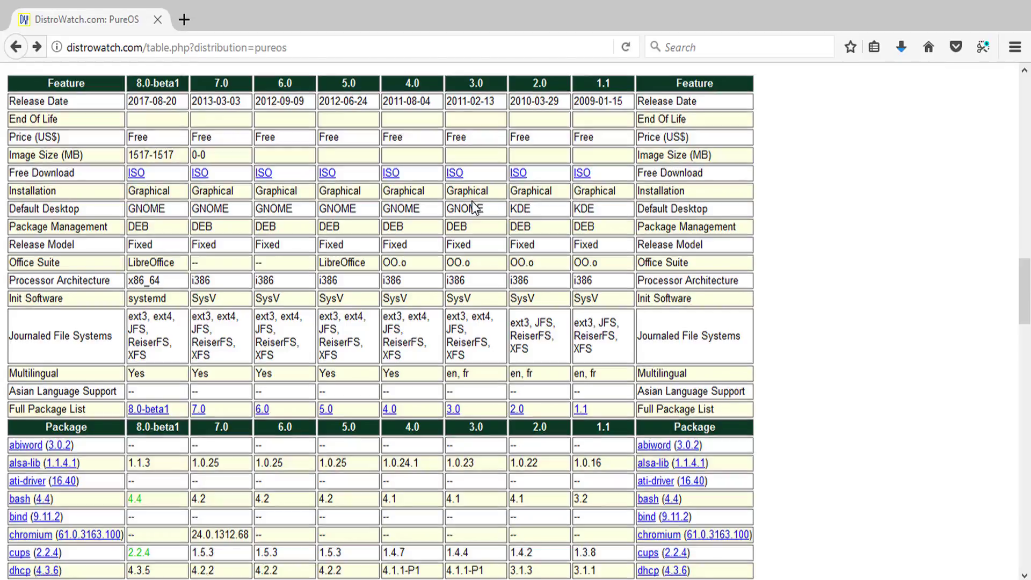
{"action": "scroll", "coordinate": [473, 209], "scroll_direction": "down", "scroll_amount": 7}
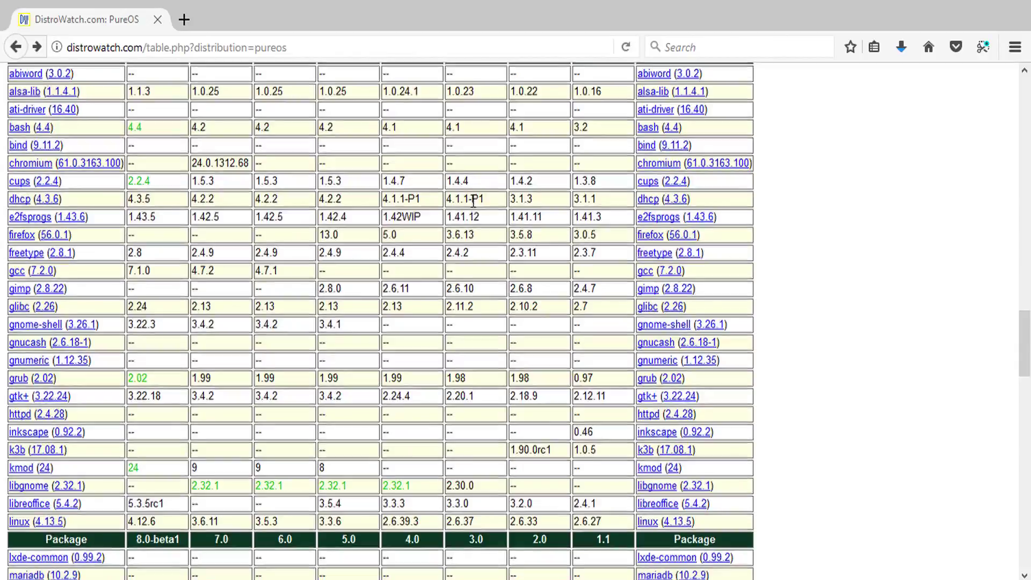
{"action": "scroll", "coordinate": [474, 208], "scroll_direction": "down", "scroll_amount": 7}
{"action": "scroll", "coordinate": [473, 201], "scroll_direction": "down", "scroll_amount": 4}
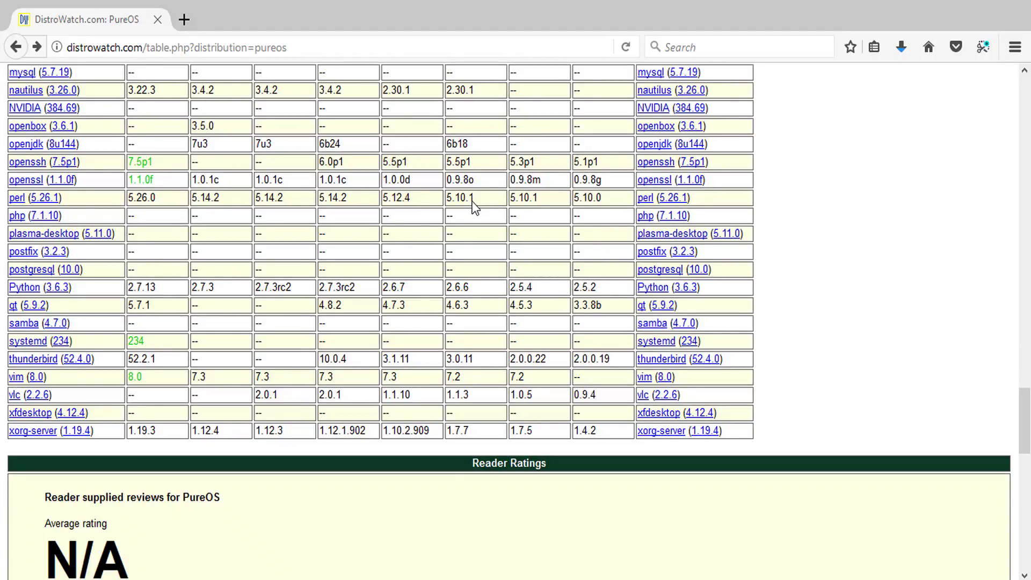
{"action": "scroll", "coordinate": [457, 306], "scroll_direction": "up", "scroll_amount": 4}
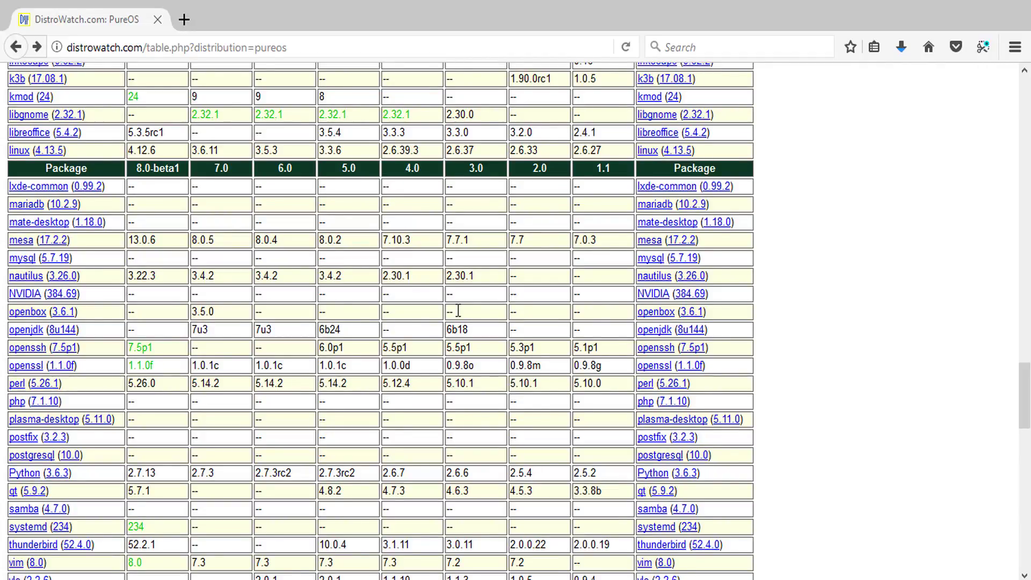
Return to the top of the page and show all installed PureOS applications.
{"action": "key", "text": "Home"}
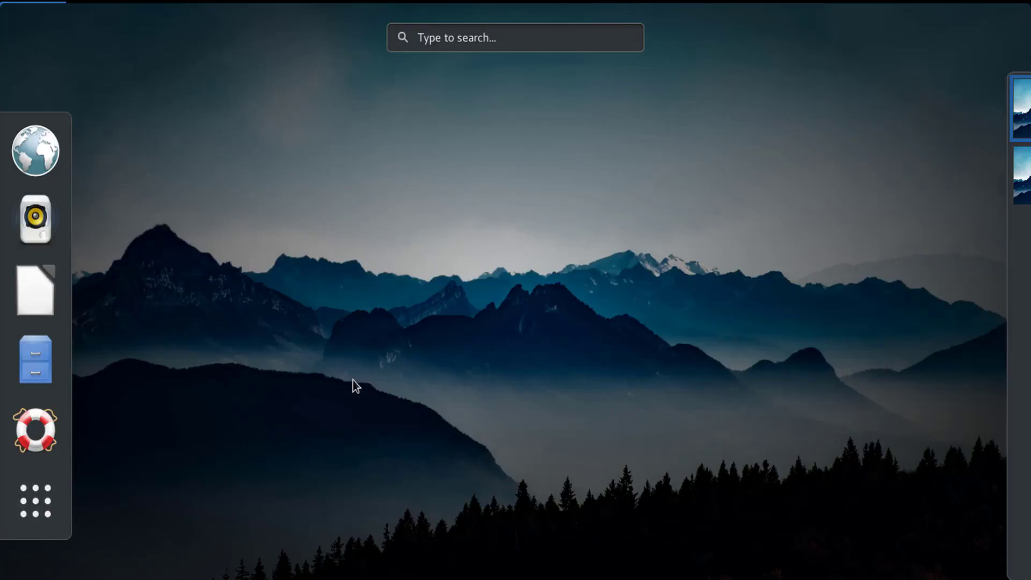
{"action": "mouse_move", "coordinate": [1005, 218]}
{"action": "left_click", "coordinate": [49, 510]}
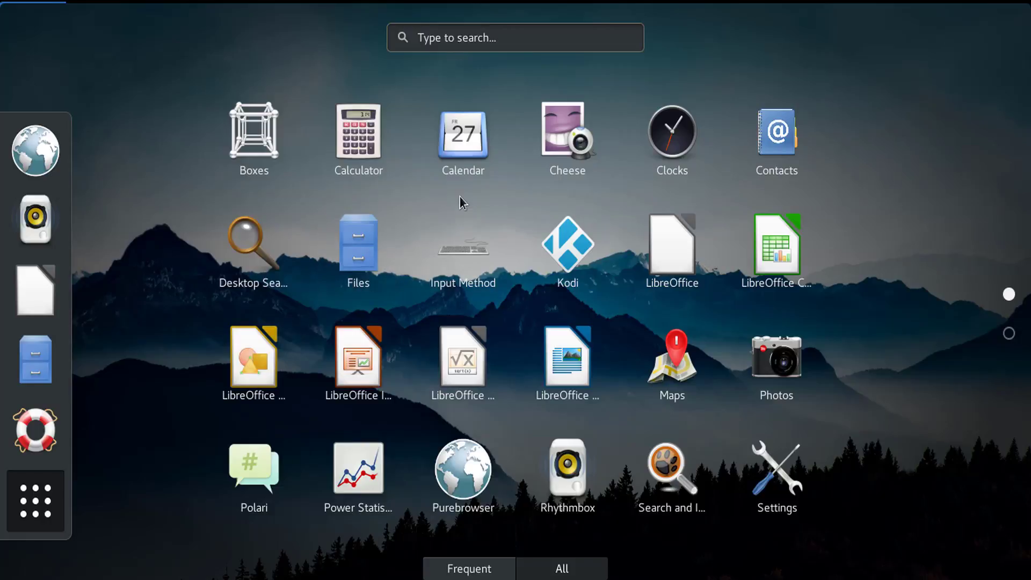
Flip between application grid pages, view the Frequent apps, then return to All.
{"action": "scroll", "coordinate": [460, 198], "scroll_direction": "down", "scroll_amount": 1}
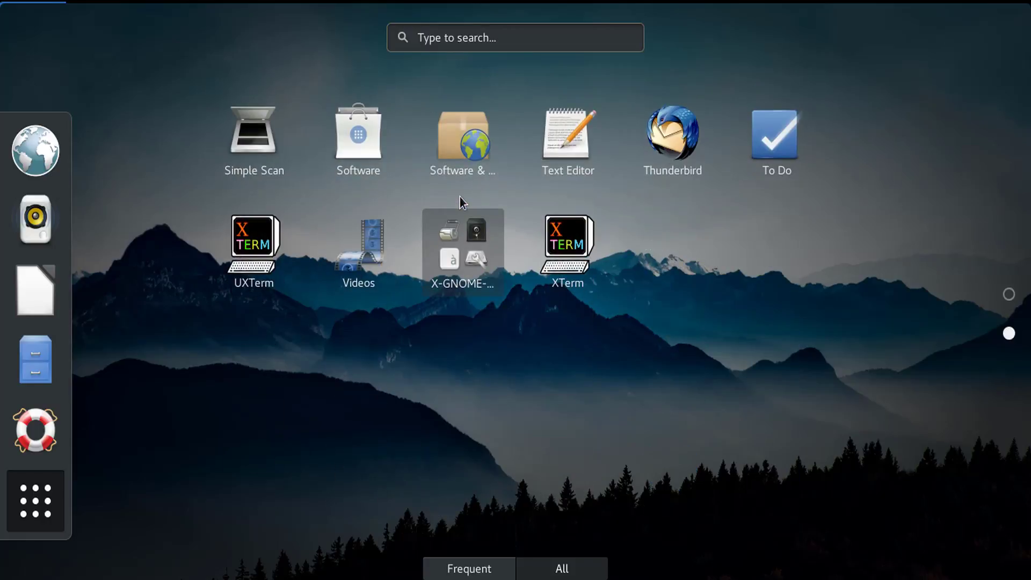
{"action": "scroll", "coordinate": [459, 197], "scroll_direction": "up", "scroll_amount": 1}
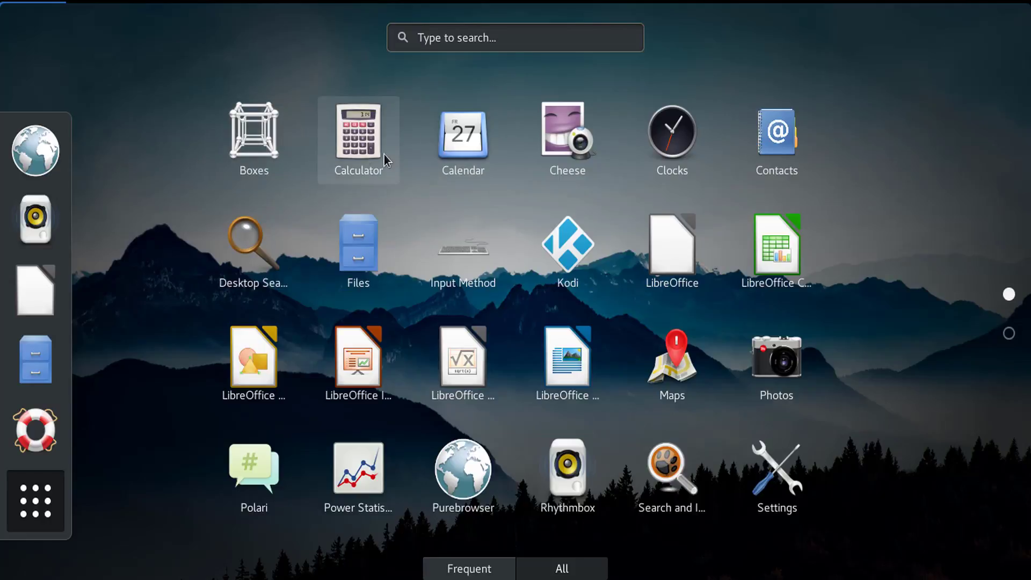
{"action": "scroll", "coordinate": [386, 305], "scroll_direction": "down", "scroll_amount": 1}
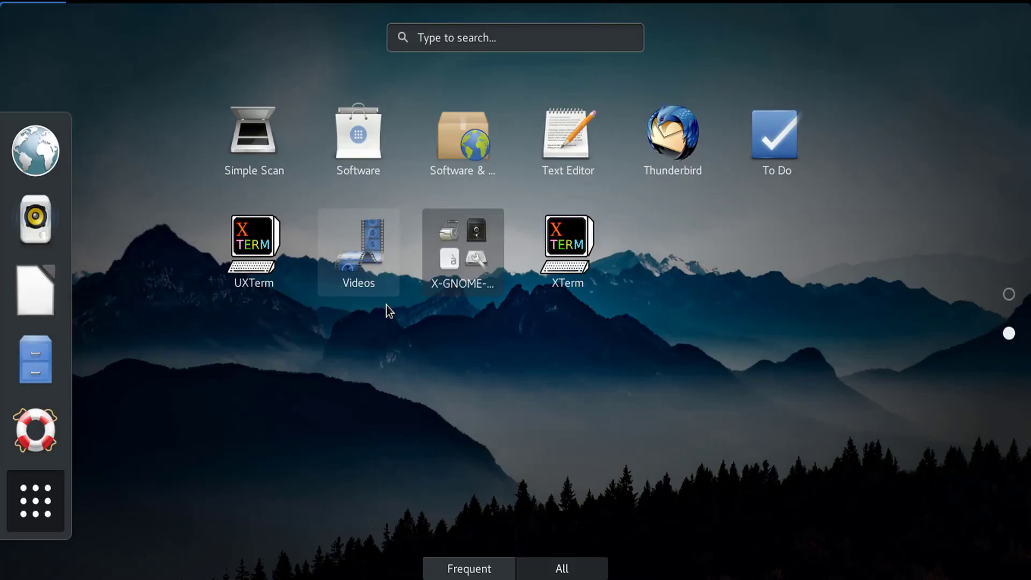
{"action": "scroll", "coordinate": [385, 305], "scroll_direction": "up", "scroll_amount": 1}
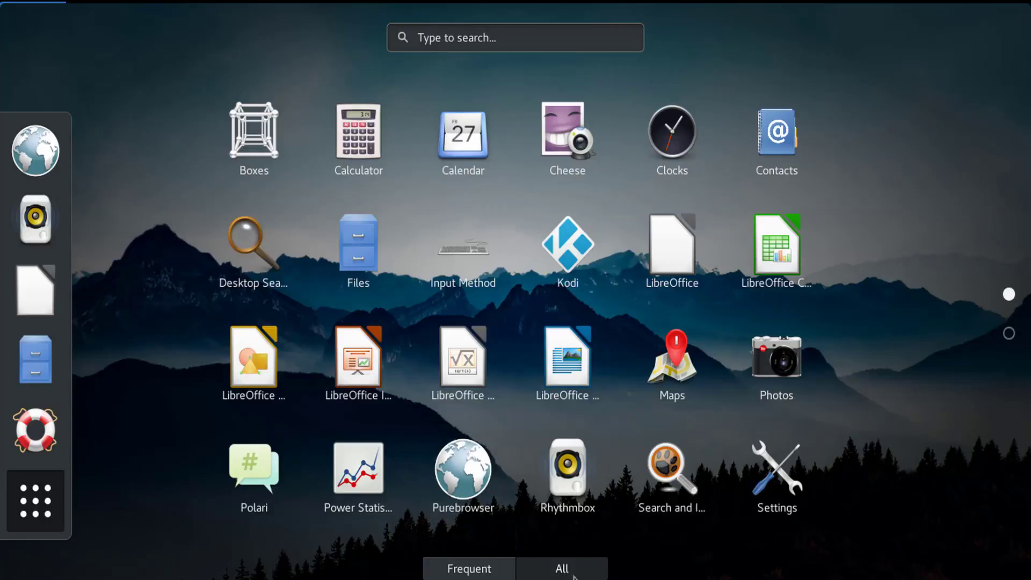
{"action": "left_click", "coordinate": [473, 569]}
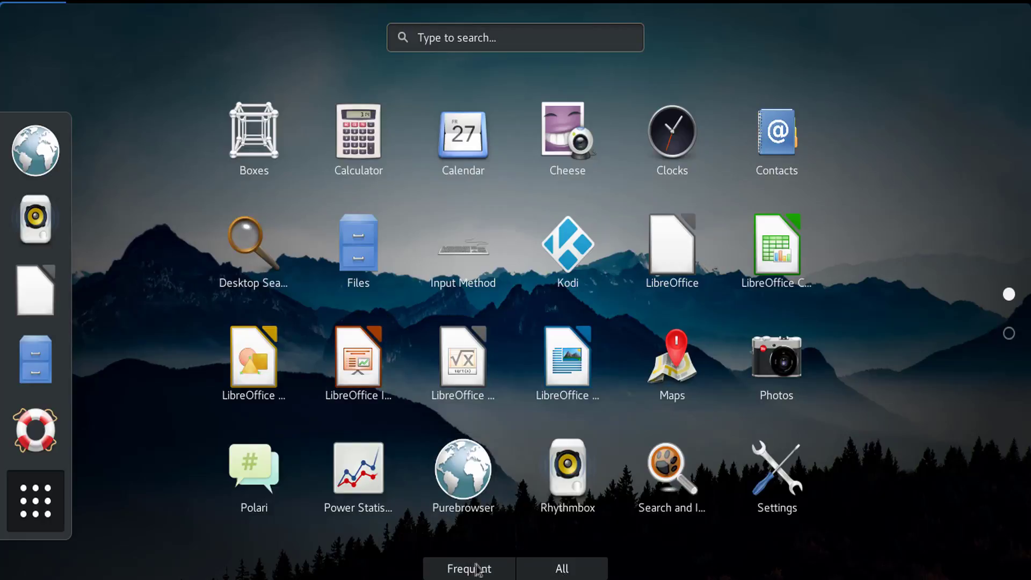
{"action": "left_click", "coordinate": [563, 570]}
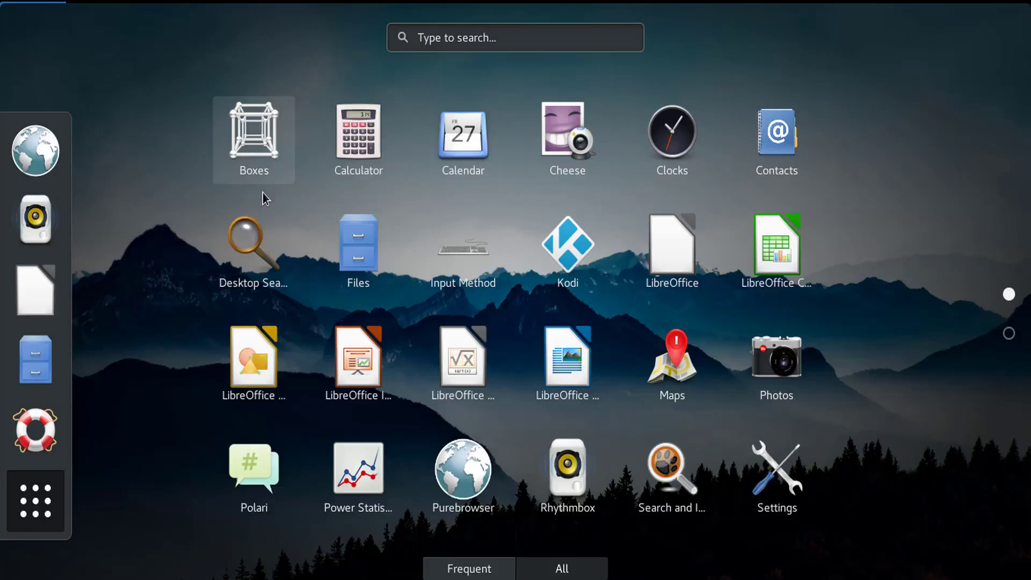
{"action": "scroll", "coordinate": [262, 192], "scroll_direction": "down", "scroll_amount": 1}
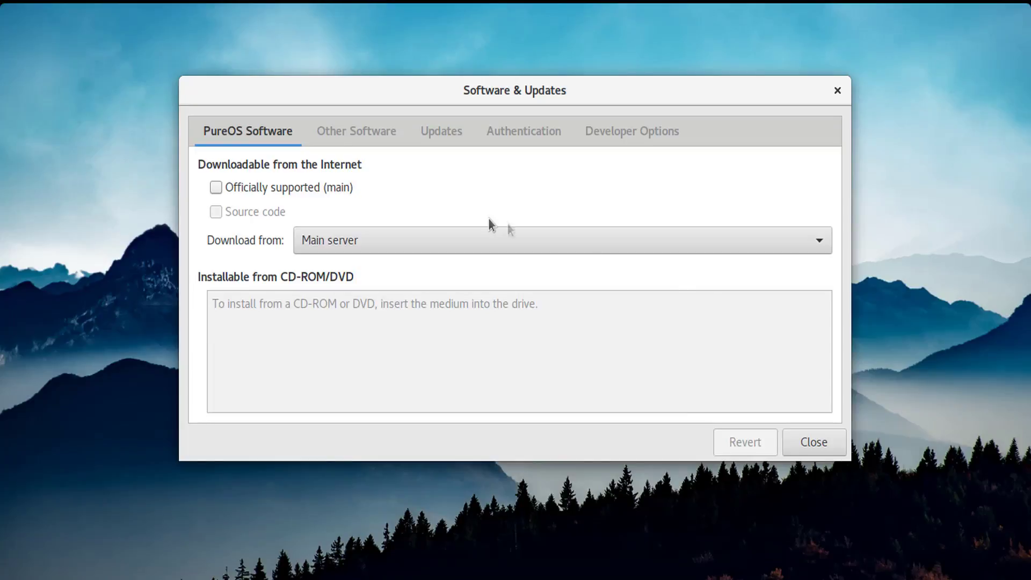
Inspect the Other Software, Updates, Authentication and Developer Options tabs, then return to PureOS Software.
{"action": "left_click", "coordinate": [346, 130]}
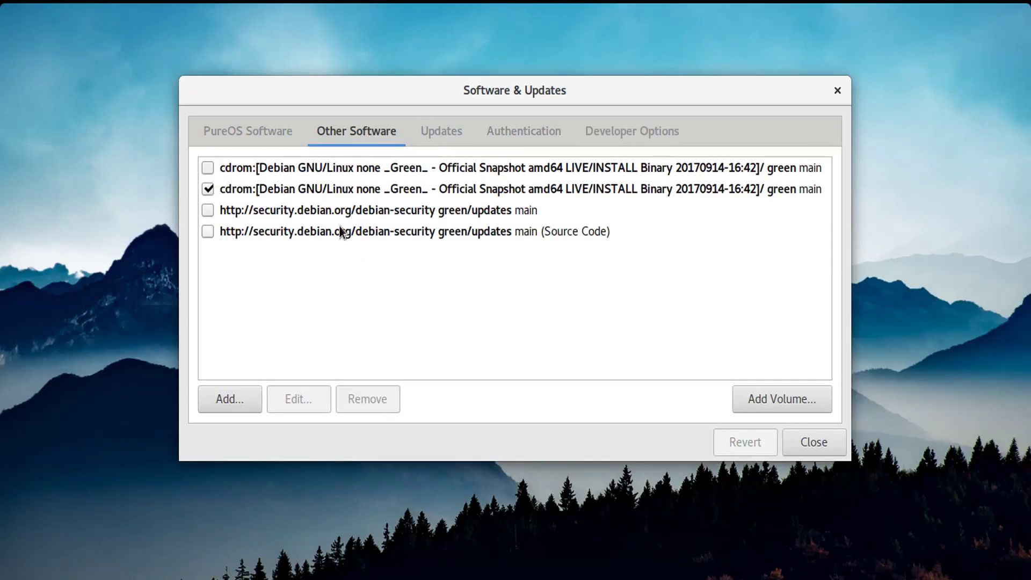
{"action": "left_click", "coordinate": [448, 139]}
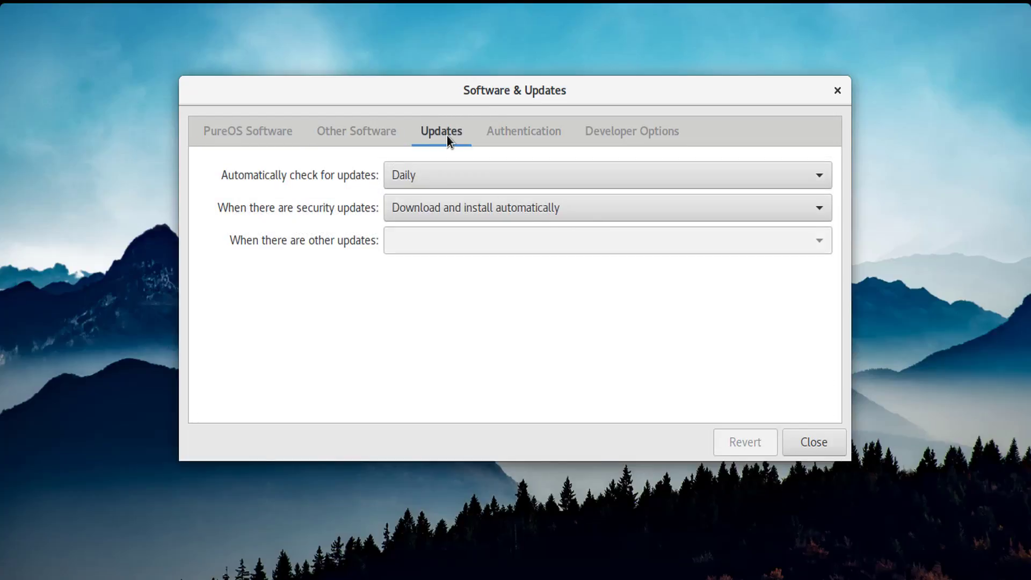
{"action": "left_click", "coordinate": [536, 134]}
{"action": "left_click", "coordinate": [622, 134]}
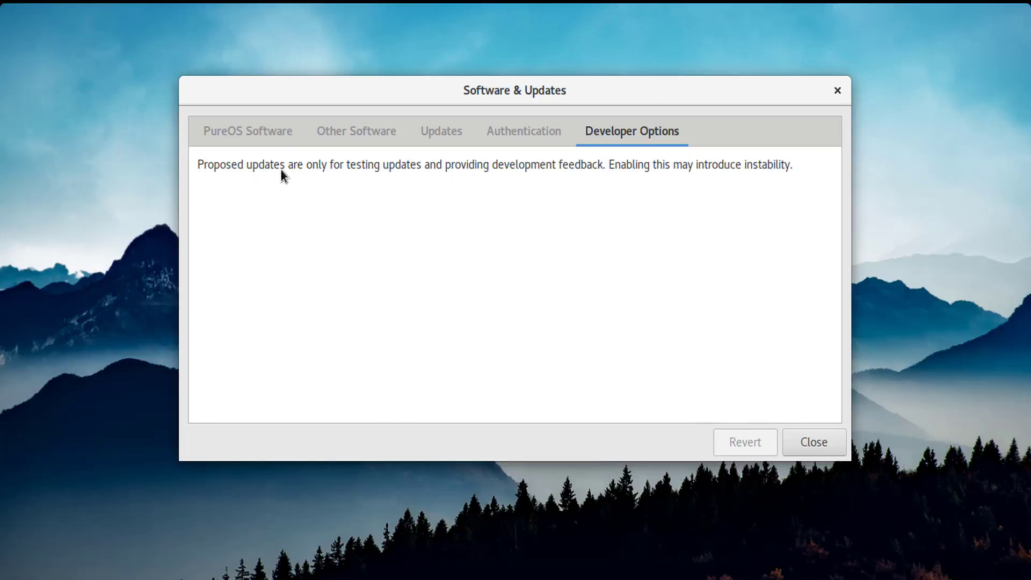
{"action": "left_click", "coordinate": [244, 129]}
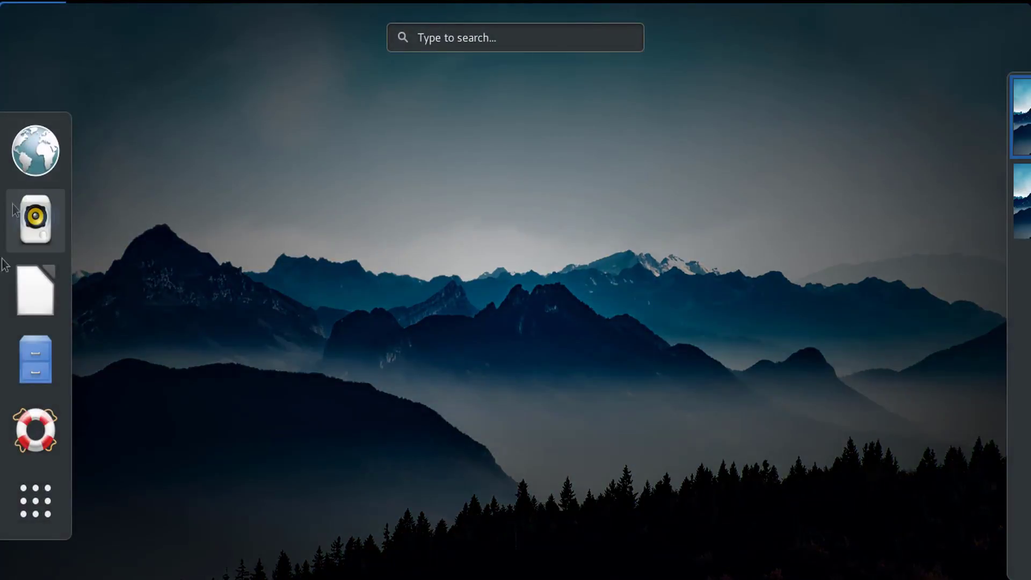
Launch Purebrowser from the applications grid and accept the HTTPS Everywhere SSL Observatory prompt.
{"action": "left_click", "coordinate": [25, 482]}
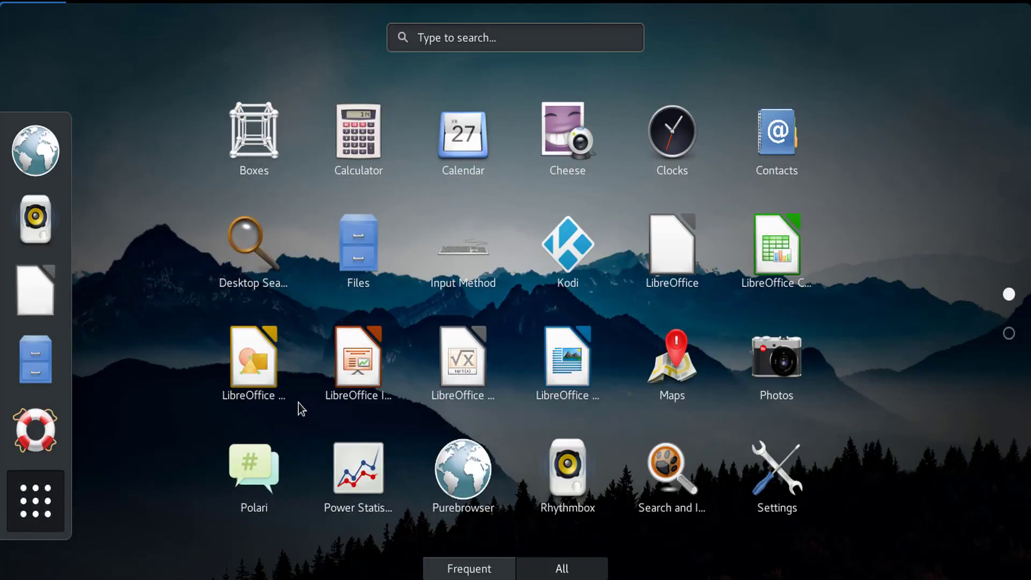
{"action": "left_click", "coordinate": [463, 473]}
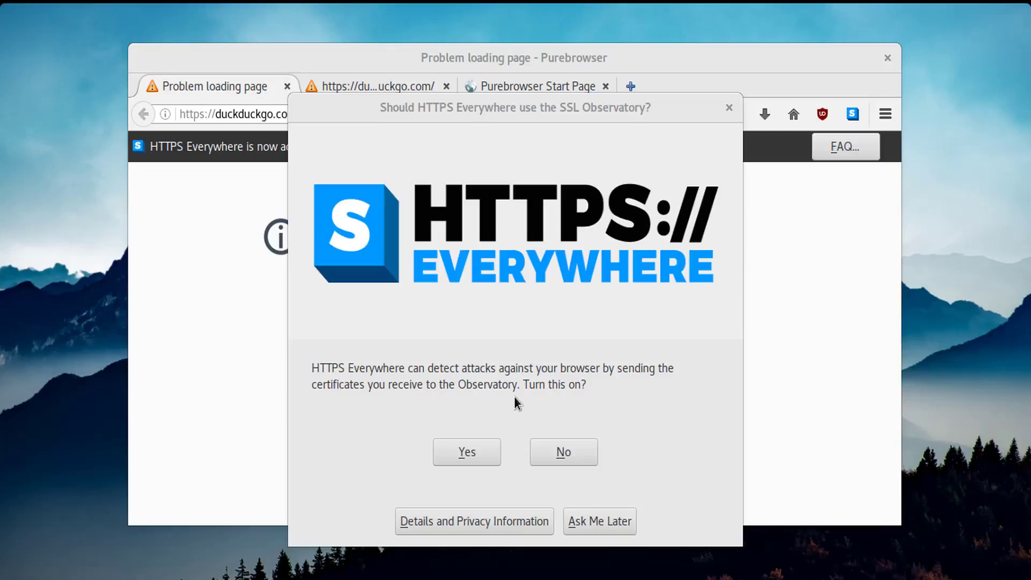
{"action": "left_click", "coordinate": [479, 458]}
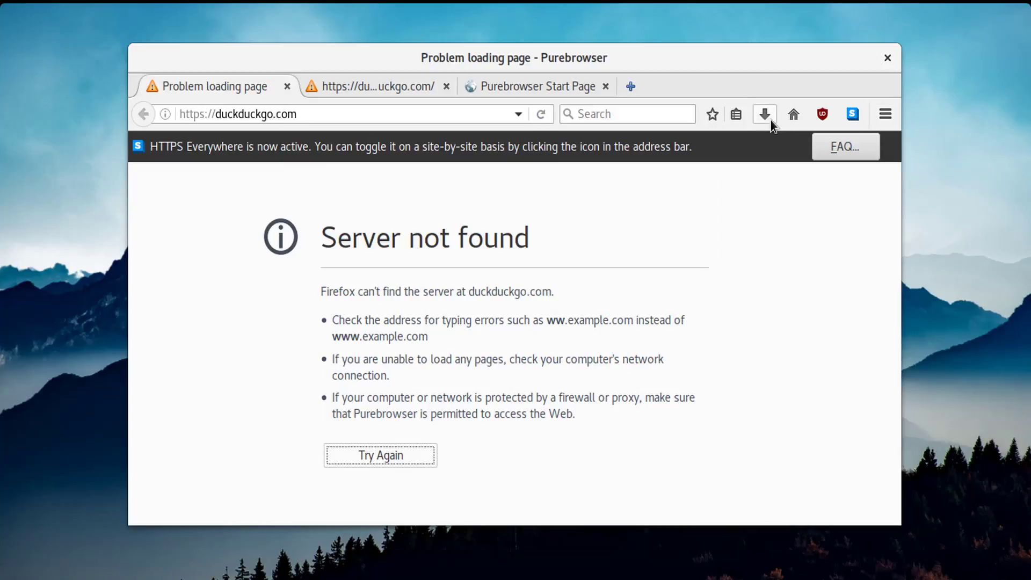
Open and dismiss the browser menu, view the Purebrowser Start Page tab, then close the browser.
{"action": "key", "text": "F10"}
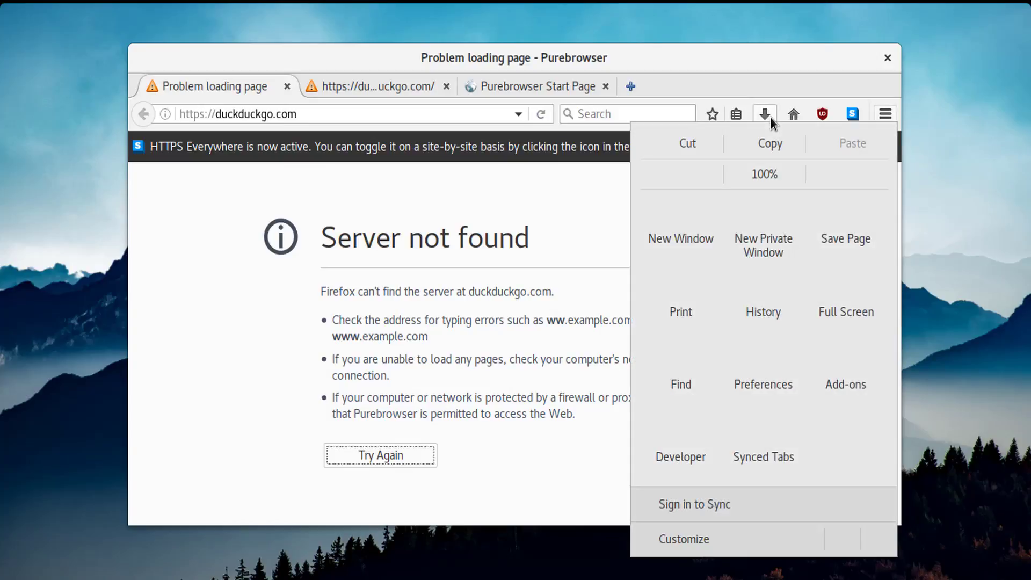
{"action": "left_click", "coordinate": [772, 88]}
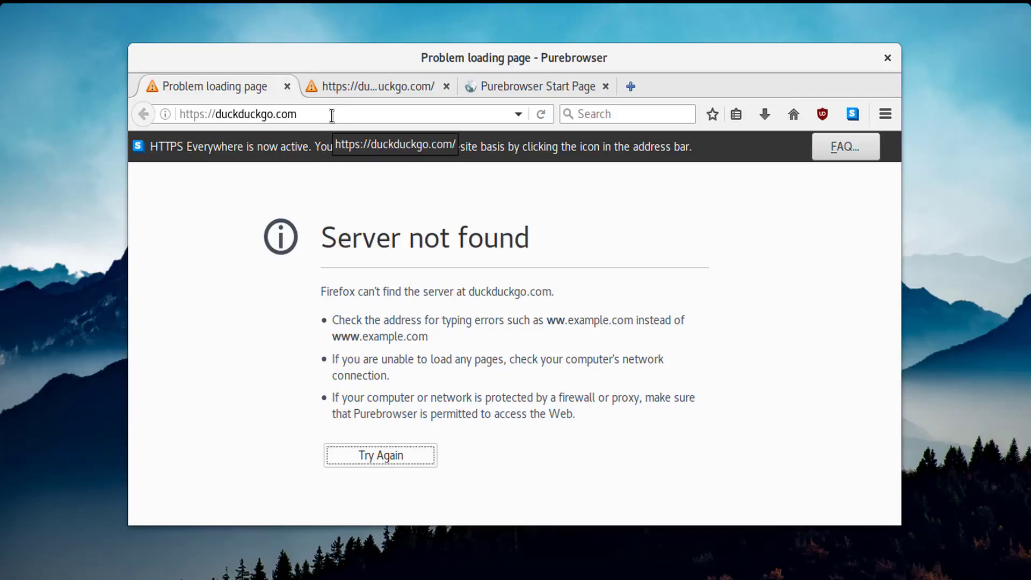
{"action": "left_click", "coordinate": [540, 86]}
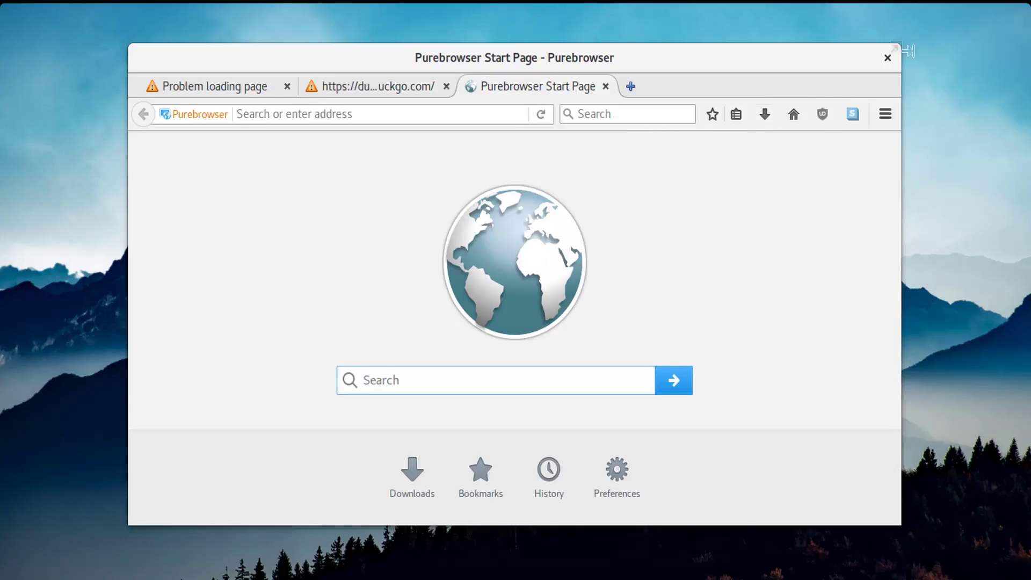
{"action": "left_click", "coordinate": [888, 58]}
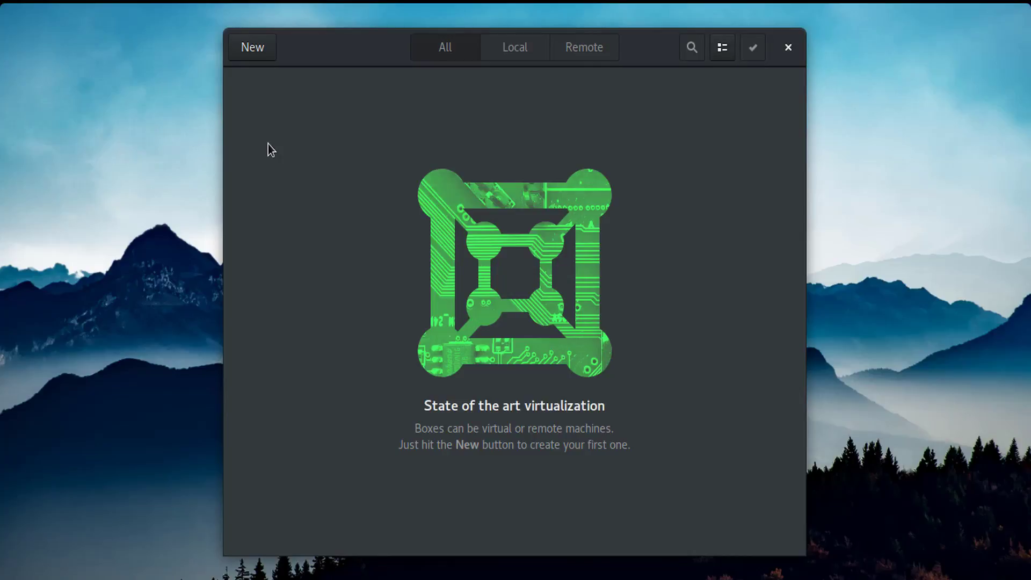
{"action": "left_click", "coordinate": [244, 51]}
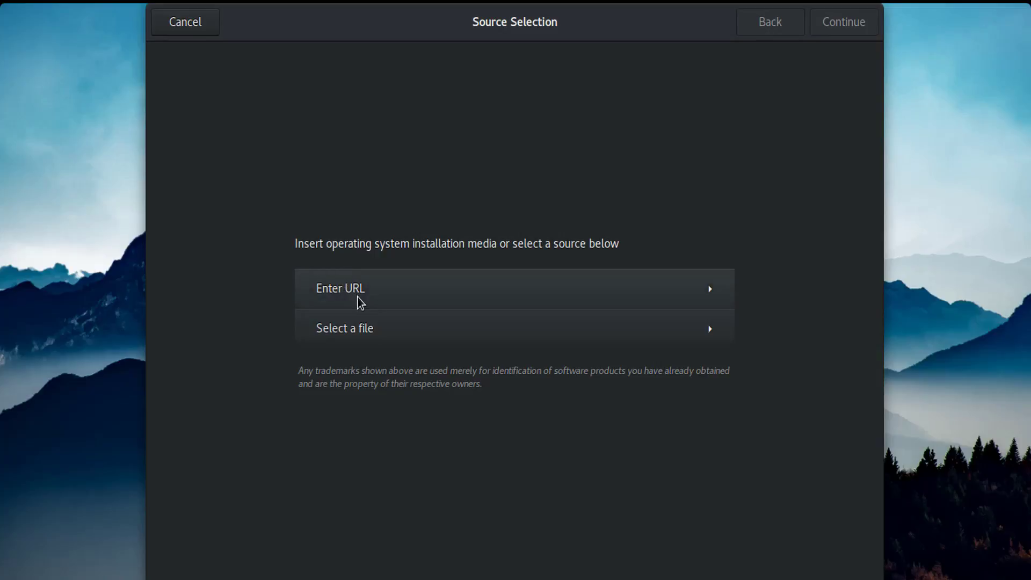
{"action": "left_click", "coordinate": [361, 329]}
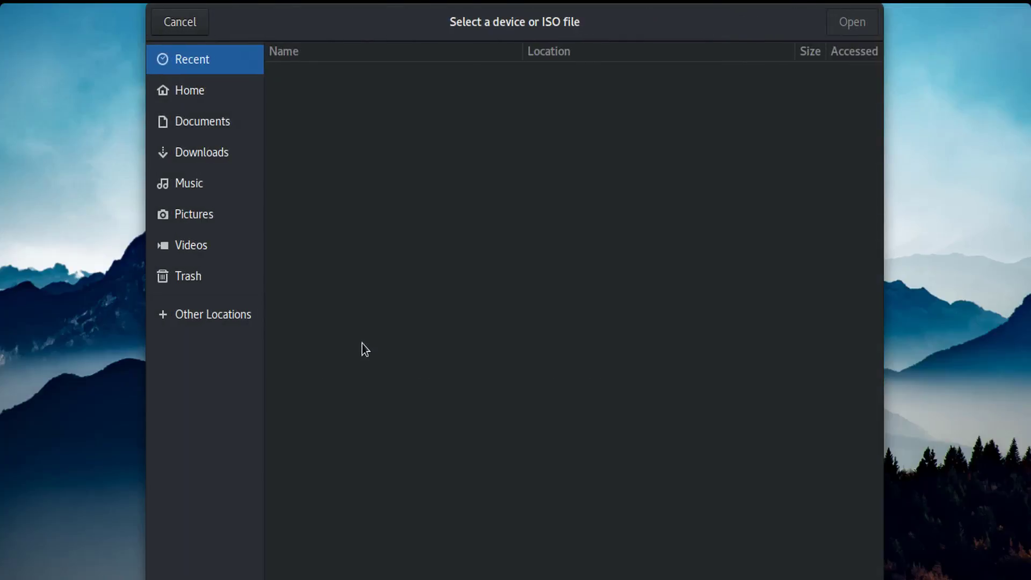
{"action": "left_click", "coordinate": [195, 28]}
{"action": "left_click", "coordinate": [195, 28]}
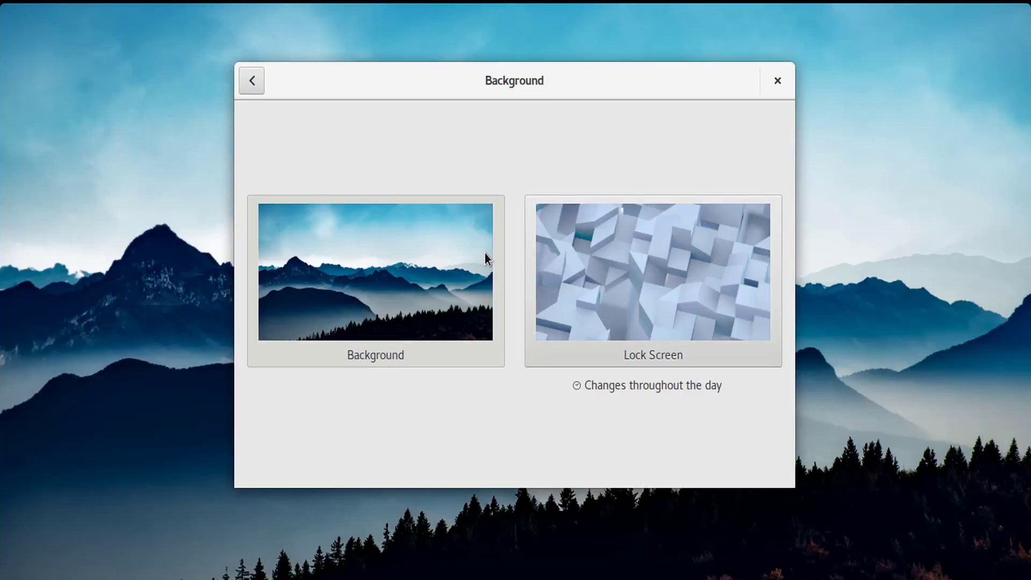
Bring up the desktop background choices and scroll through the built-in wallpapers.
{"action": "left_click", "coordinate": [485, 253]}
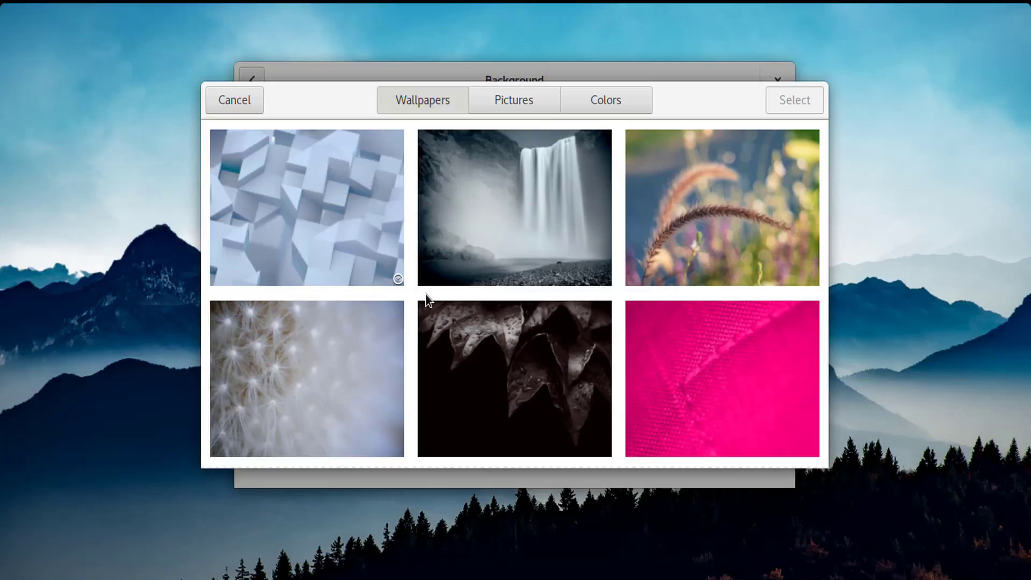
{"action": "scroll", "coordinate": [426, 299], "scroll_direction": "down", "scroll_amount": 5}
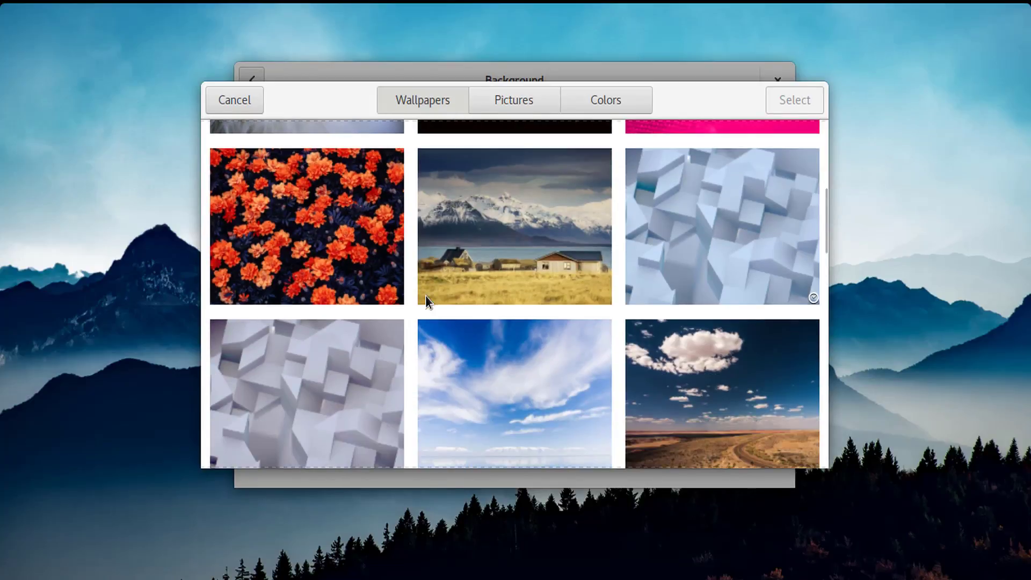
{"action": "scroll", "coordinate": [425, 295], "scroll_direction": "down", "scroll_amount": 3}
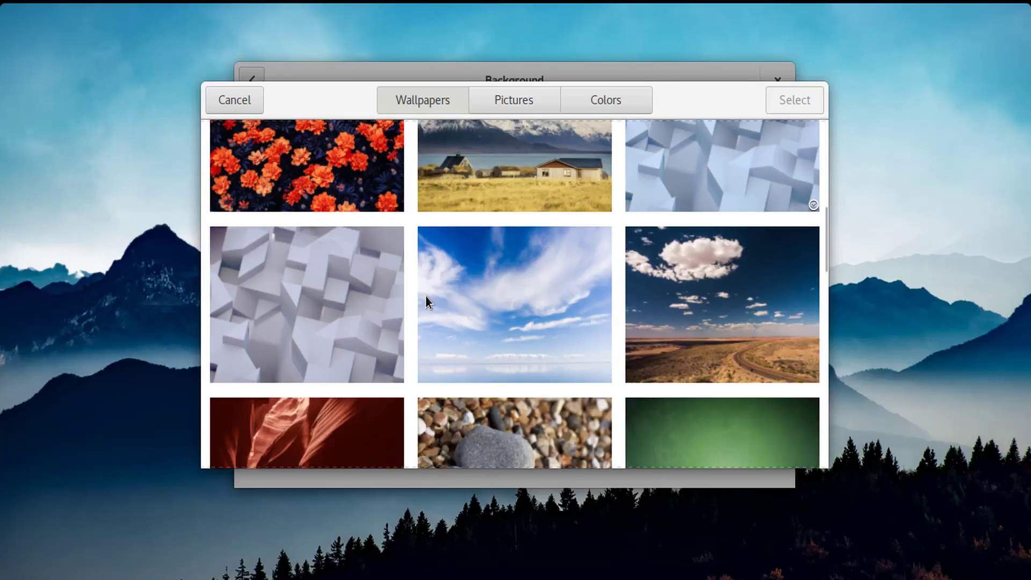
{"action": "scroll", "coordinate": [425, 295], "scroll_direction": "down", "scroll_amount": 10}
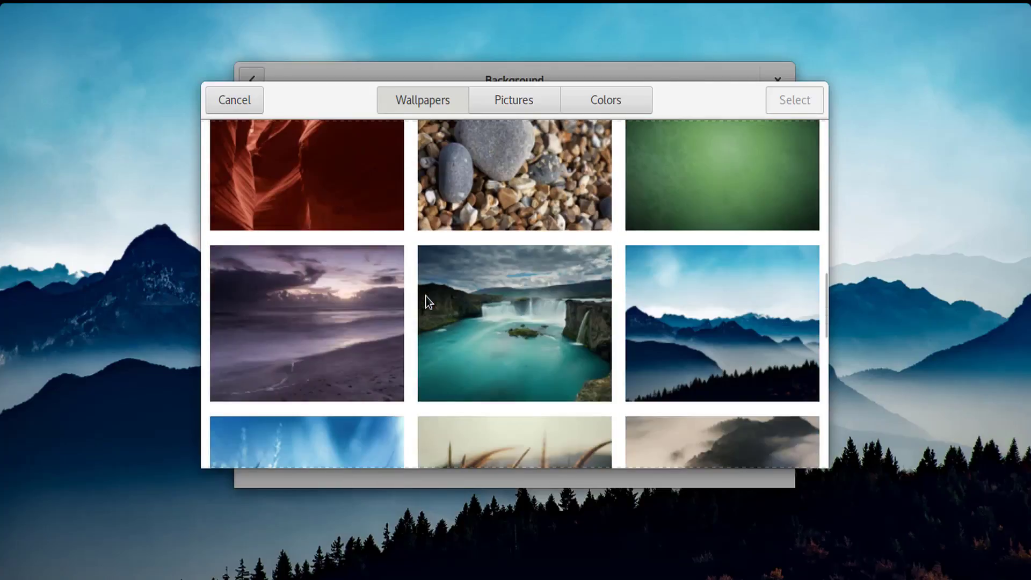
{"action": "scroll", "coordinate": [428, 301], "scroll_direction": "down", "scroll_amount": 2}
{"action": "scroll", "coordinate": [426, 296], "scroll_direction": "down", "scroll_amount": 13}
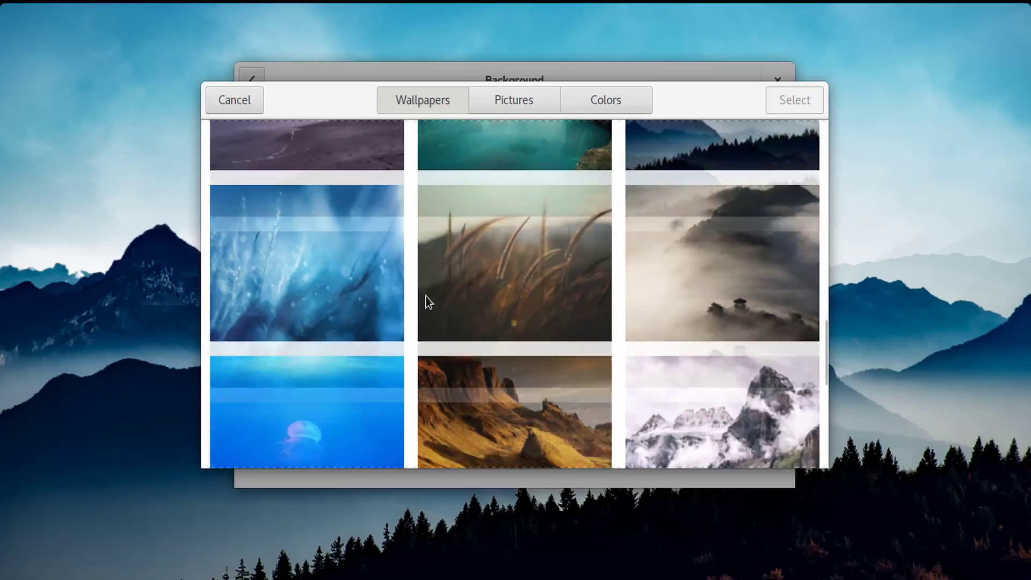
{"action": "scroll", "coordinate": [426, 296], "scroll_direction": "down", "scroll_amount": 5}
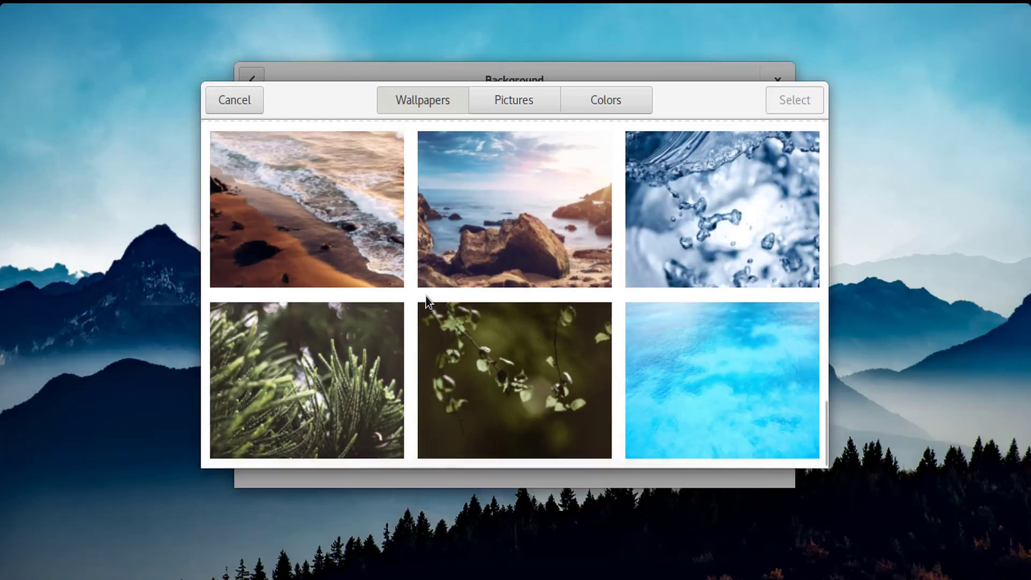
Check Pictures and Colors, apply the rocky beach wallpaper, and leave the lock screen unchanged.
{"action": "left_click", "coordinate": [519, 96]}
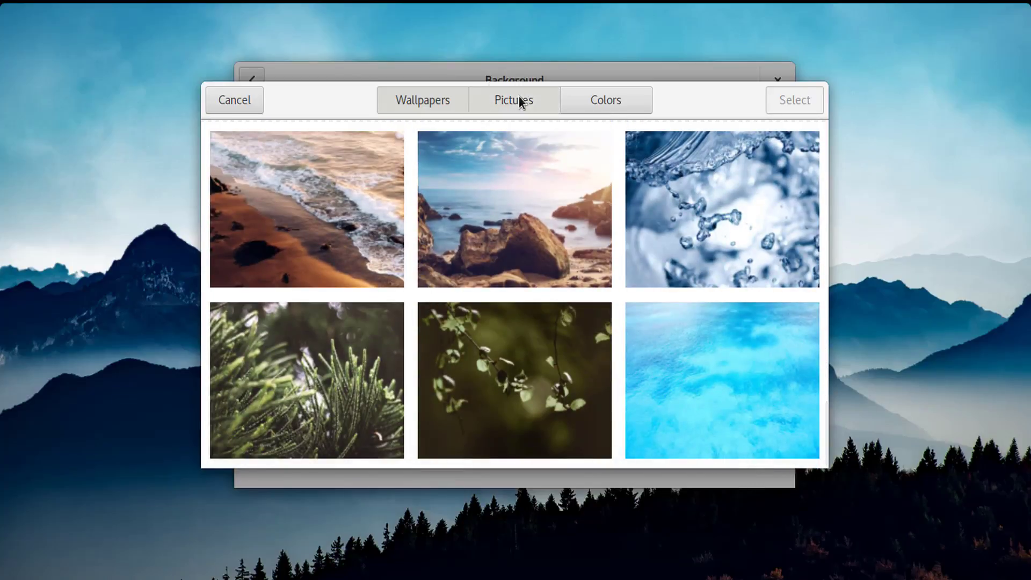
{"action": "left_click", "coordinate": [596, 111]}
{"action": "scroll", "coordinate": [542, 182], "scroll_direction": "down", "scroll_amount": 15}
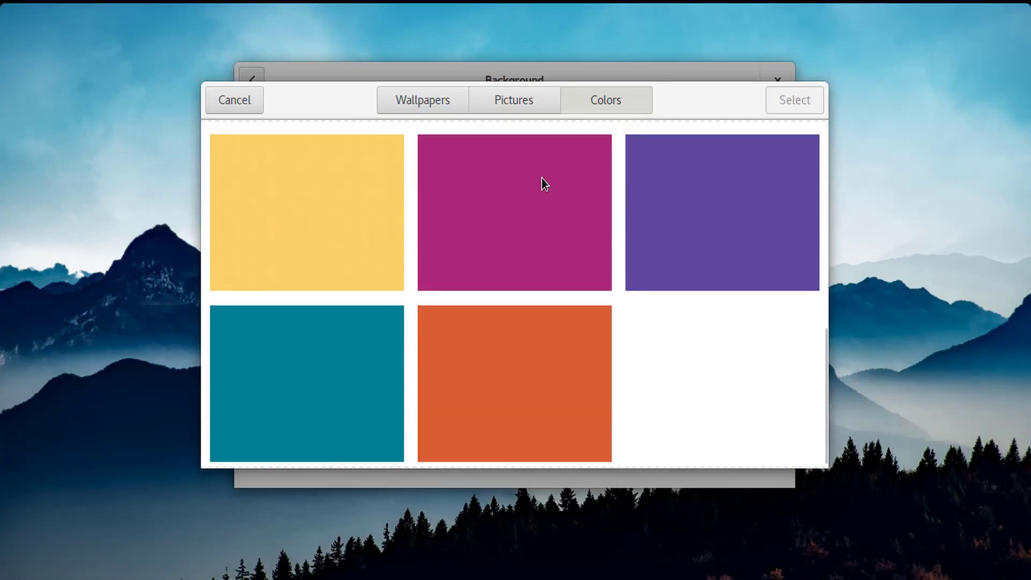
{"action": "scroll", "coordinate": [544, 184], "scroll_direction": "up", "scroll_amount": 13}
{"action": "left_click", "coordinate": [439, 102]}
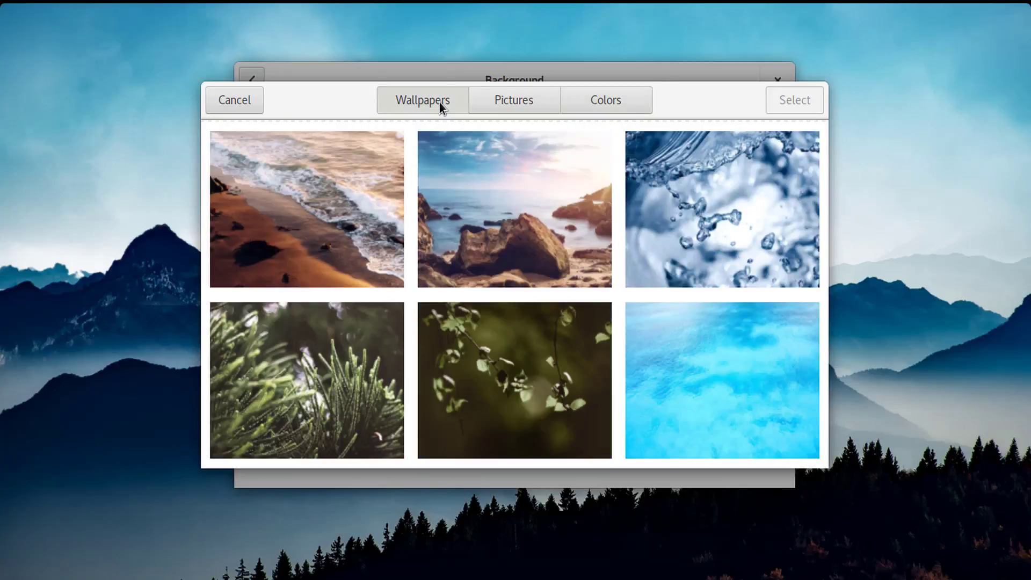
{"action": "left_click", "coordinate": [476, 199]}
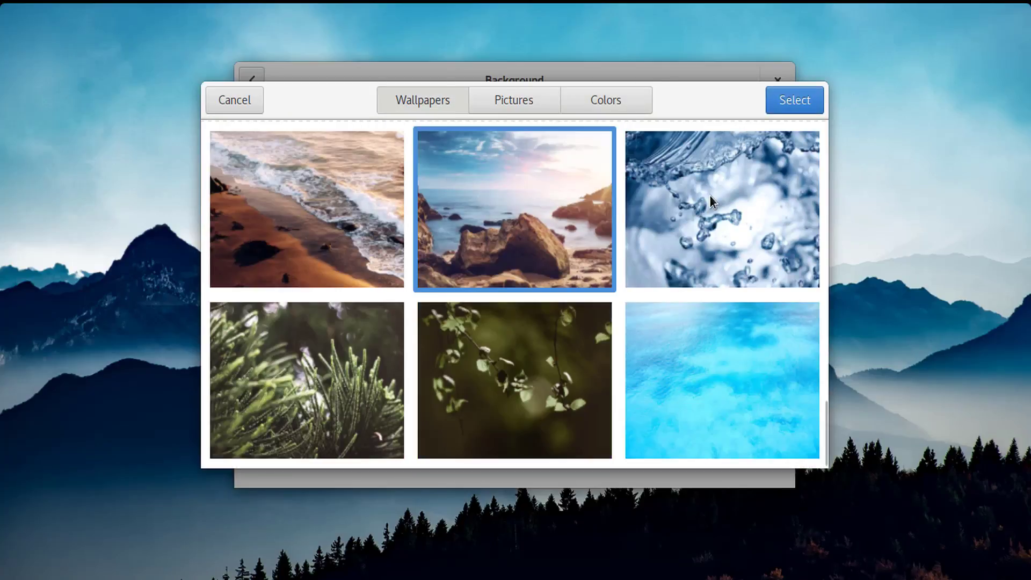
{"action": "left_click", "coordinate": [810, 101]}
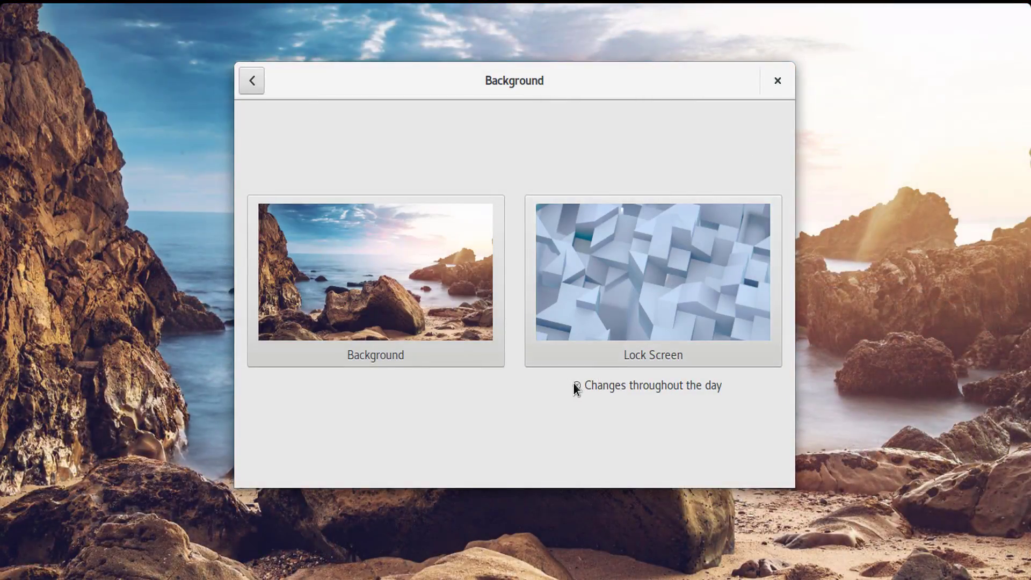
{"action": "left_click", "coordinate": [656, 325]}
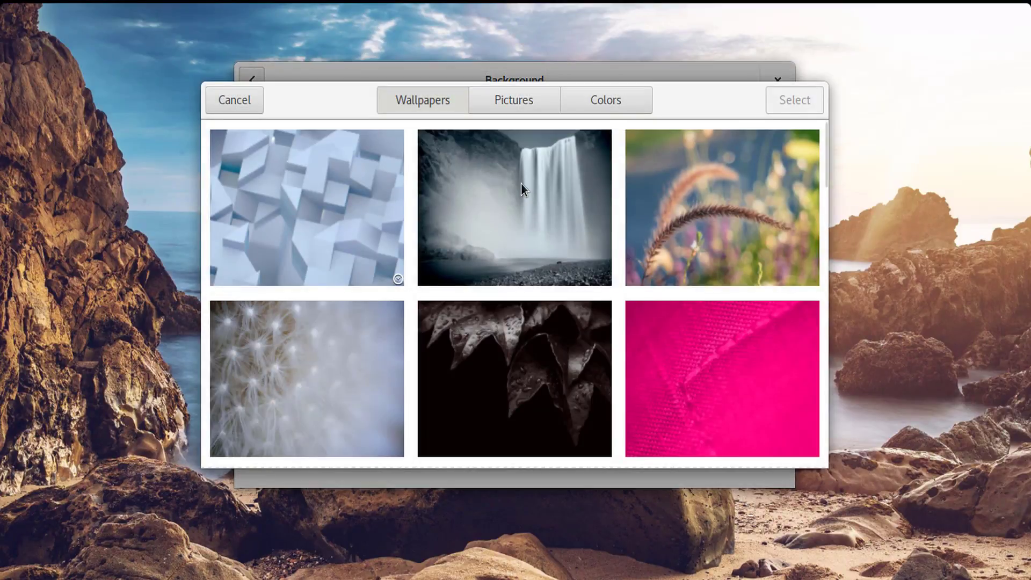
{"action": "left_click", "coordinate": [227, 102]}
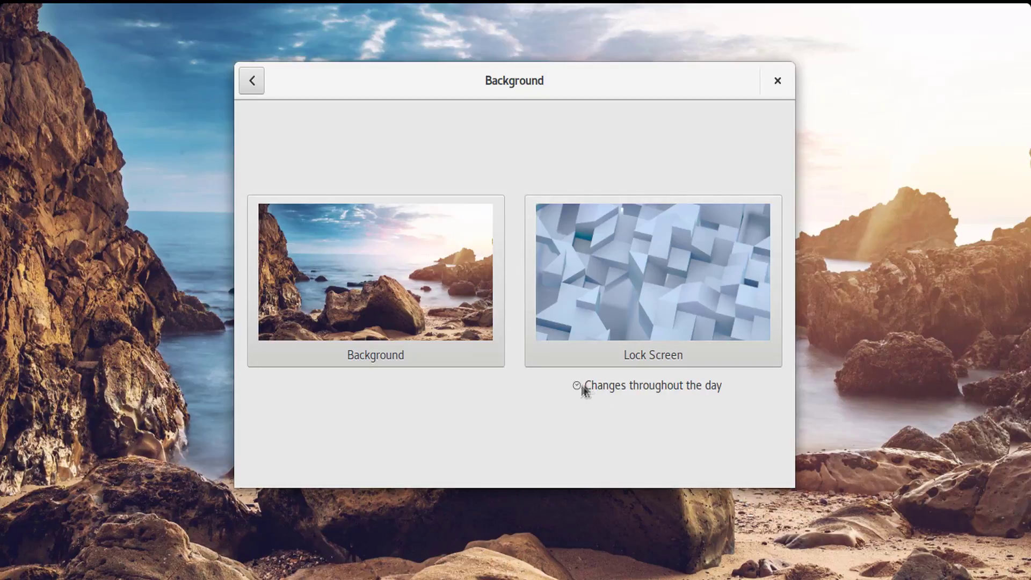
Launch System Monitor from the X-GNOME folder, view Resources (CPU 3.0%, memory 75.4%), then close it.
{"action": "key", "text": "super"}
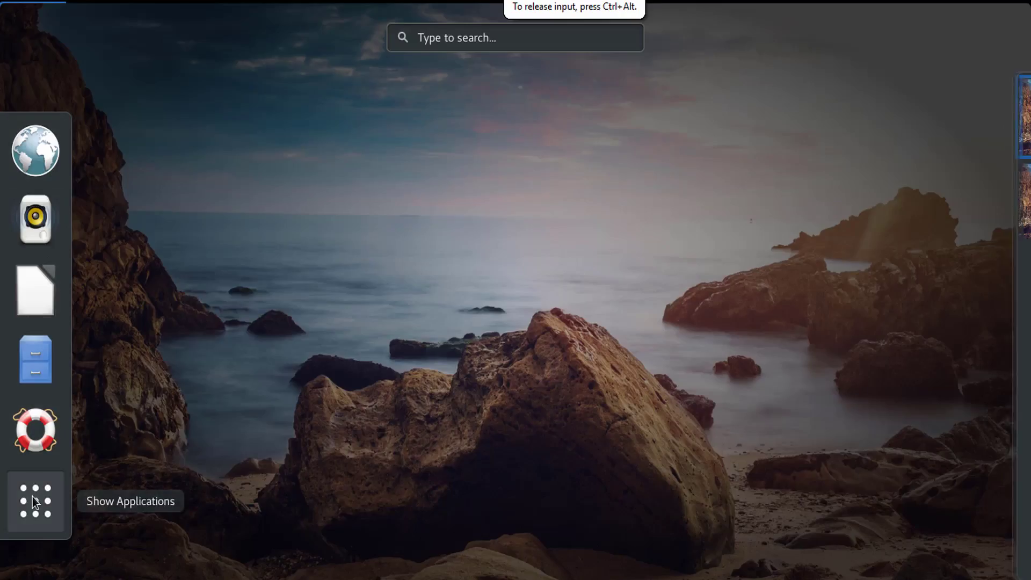
{"action": "left_click", "coordinate": [36, 500]}
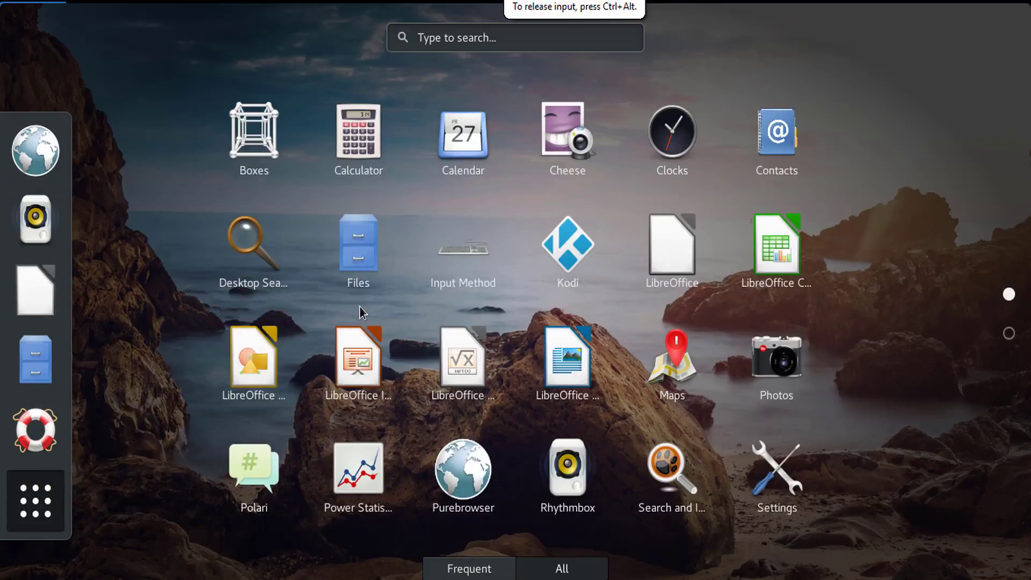
{"action": "scroll", "coordinate": [360, 307], "scroll_direction": "down", "scroll_amount": 1}
{"action": "left_click", "coordinate": [456, 278]}
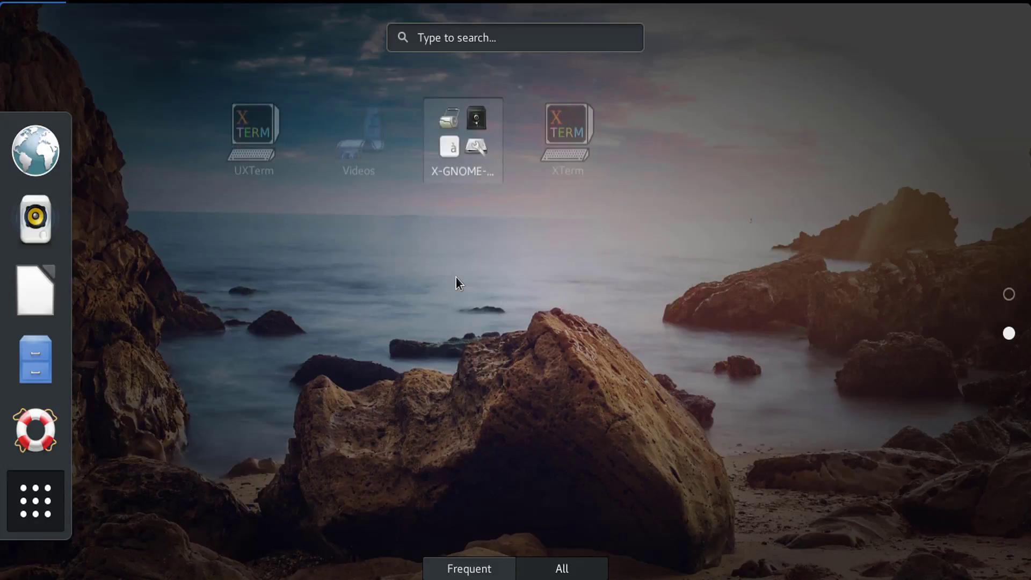
{"action": "left_click", "coordinate": [477, 152]}
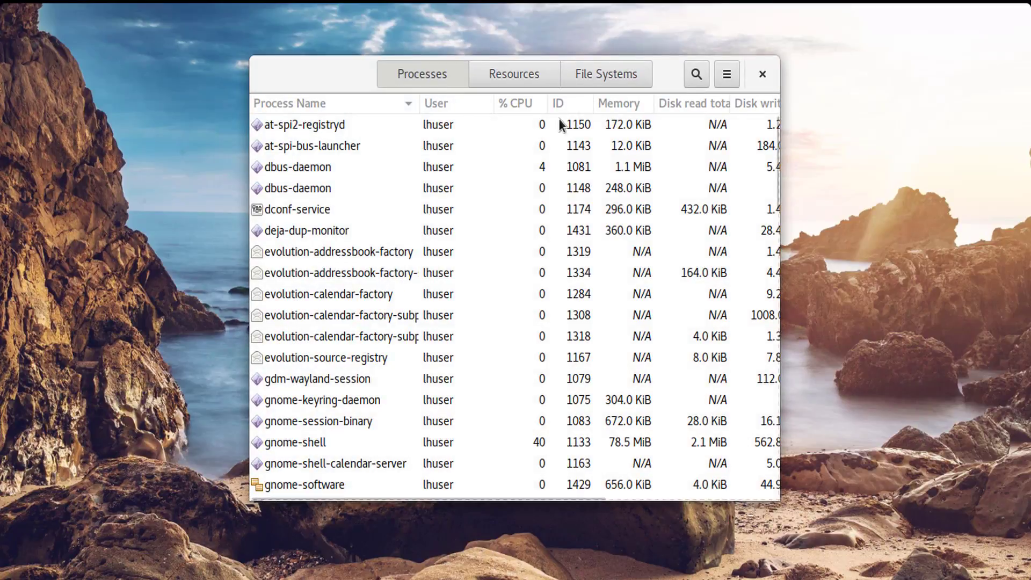
{"action": "left_click", "coordinate": [539, 80]}
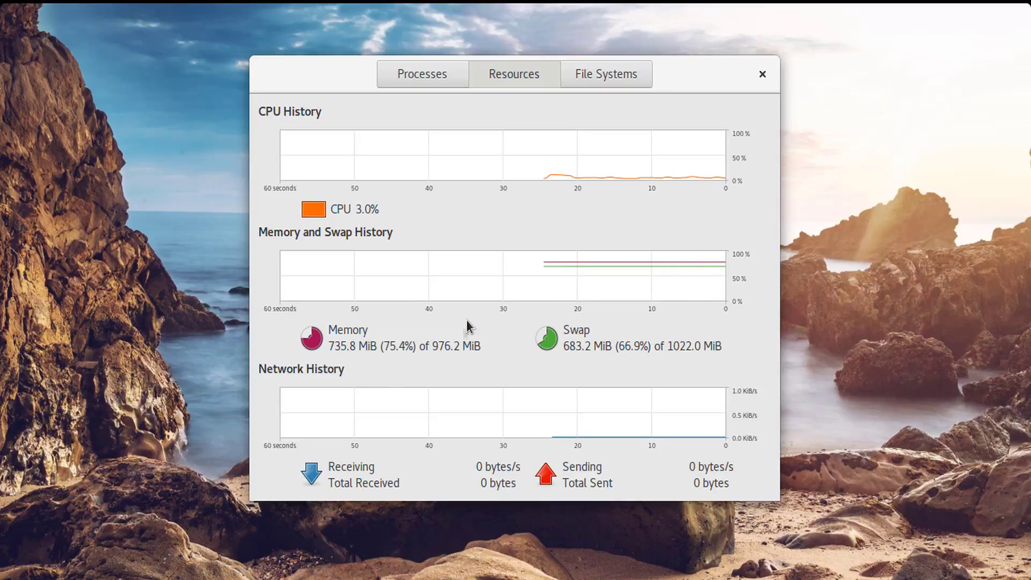
{"action": "key", "text": "alt+F4"}
In a new terminal, try htop (not found), run top, then close the terminal window.
{"action": "key", "text": "ctrl+alt+t"}
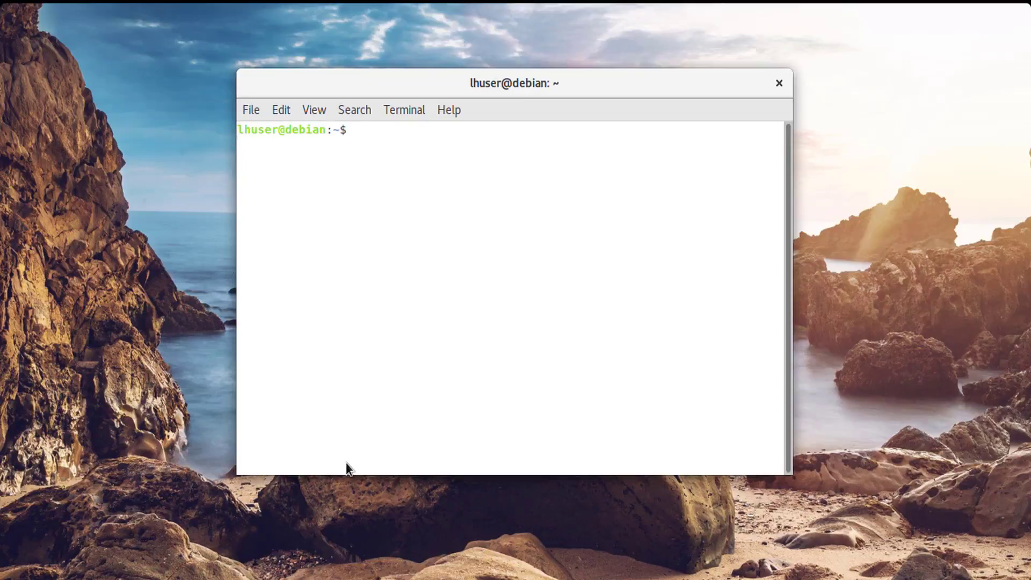
{"action": "type", "text": "htop"}
{"action": "key", "text": "Return"}
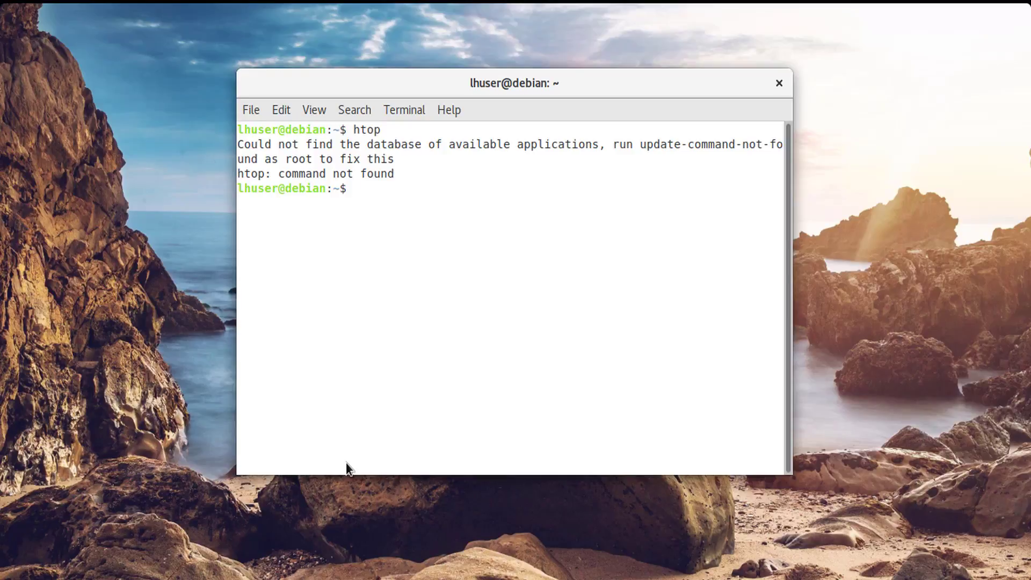
{"action": "type", "text": "top"}
{"action": "key", "text": "Return"}
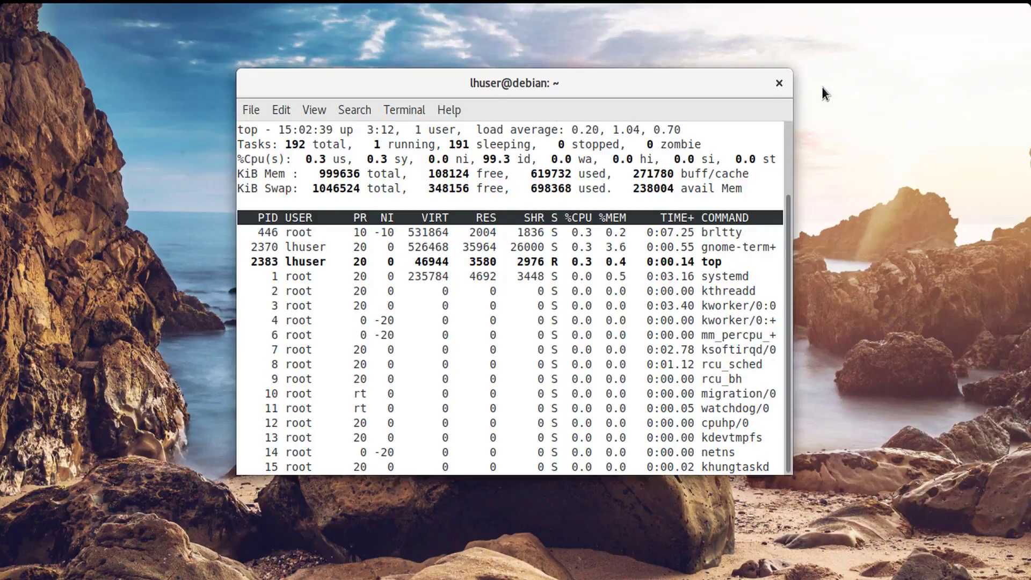
{"action": "left_click", "coordinate": [780, 85]}
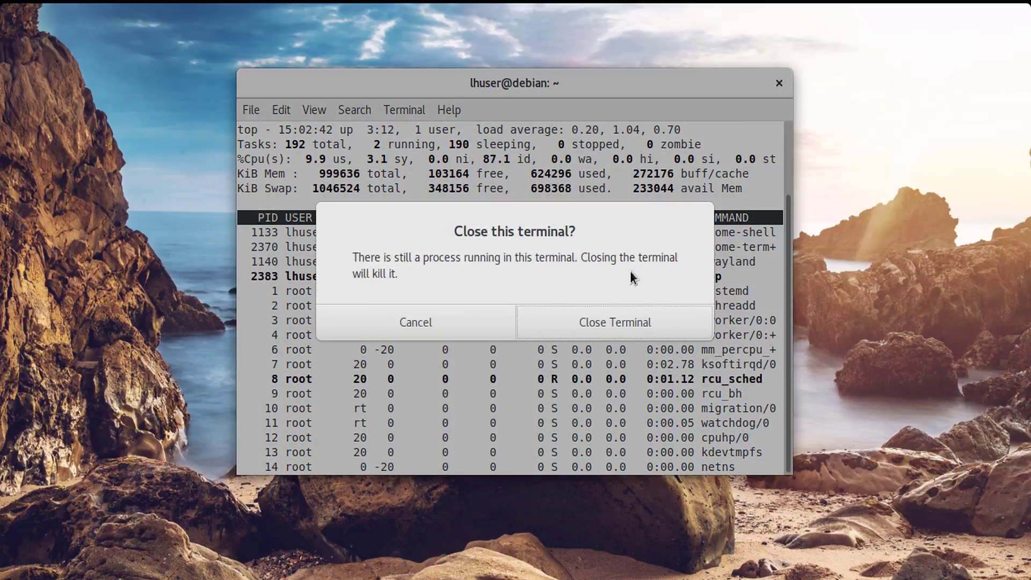